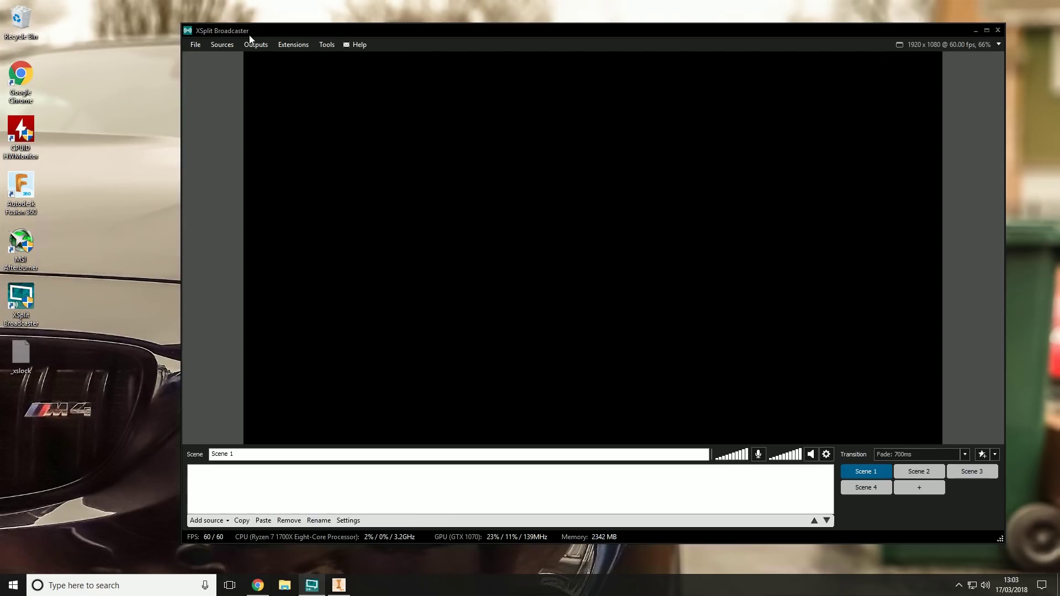
# Scroll the xsplit.com pricing page up to the license form, then minimize Chrome.
pyautogui.click(259, 585)
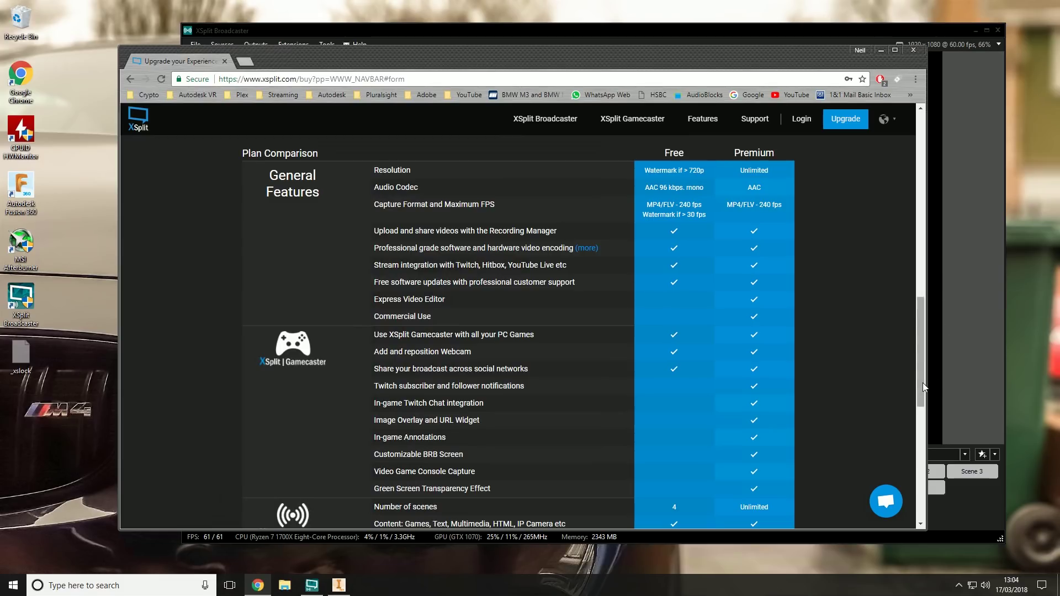
pyautogui.moveTo(922, 386); pyautogui.dragTo(939, 230)
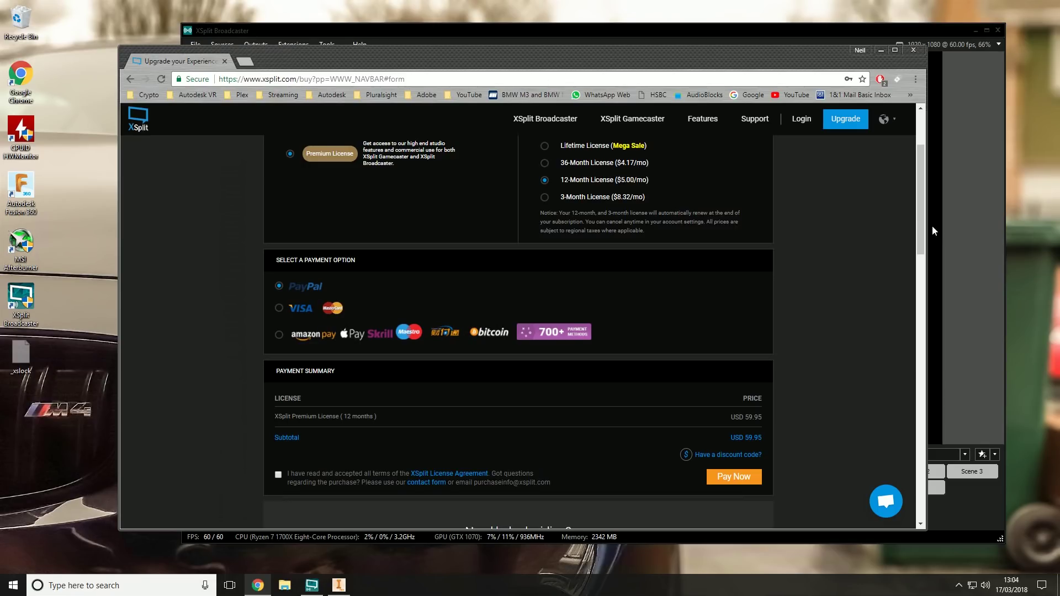
pyautogui.click(880, 51)
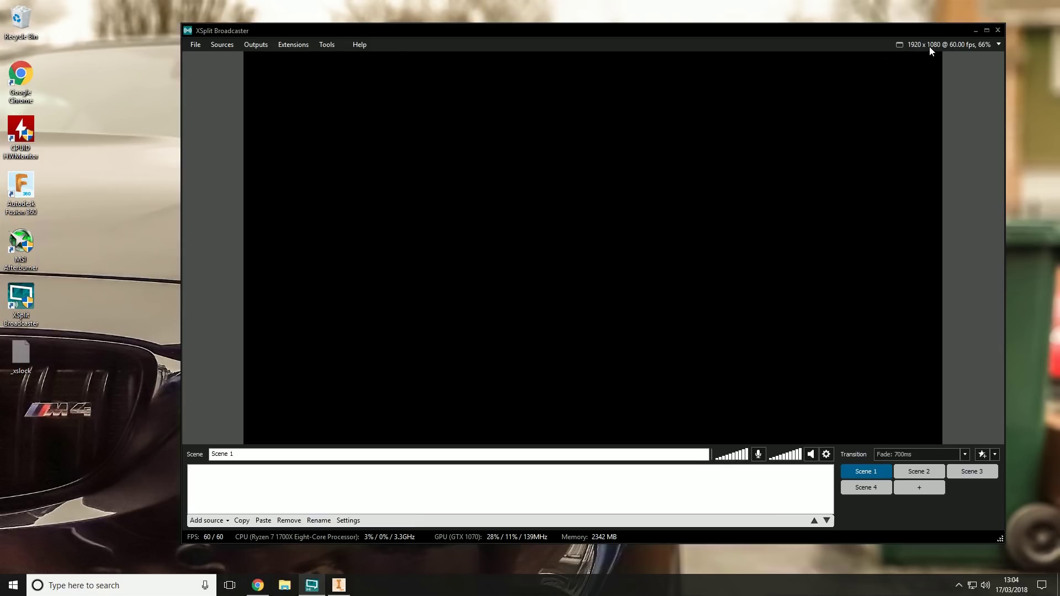
# Switch the canvas resolution to 3440x1440 and widen the XSplit window to the left.
pyautogui.click(997, 46)
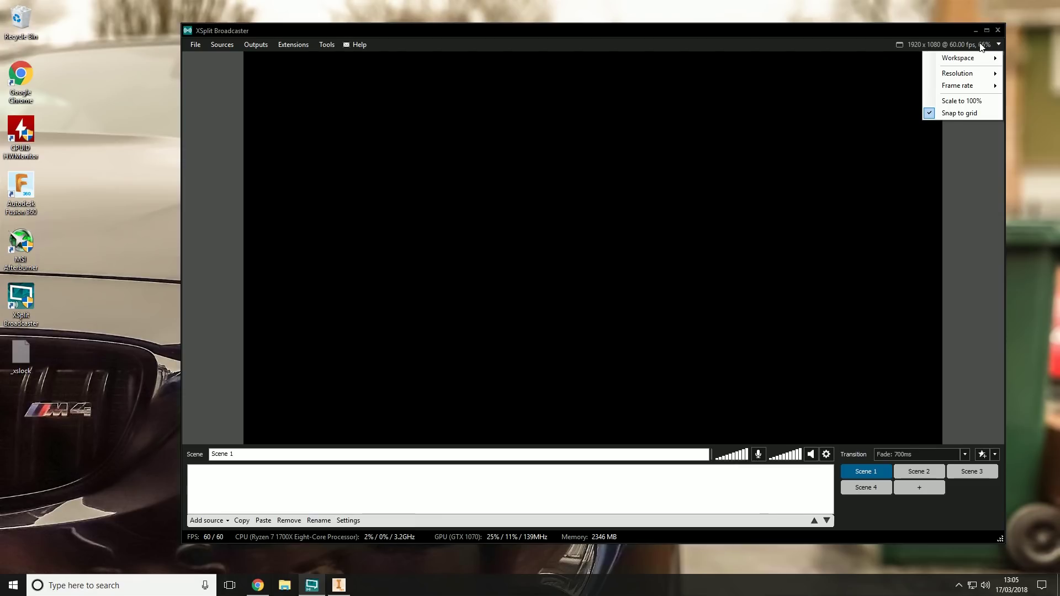
pyautogui.moveTo(983, 79)
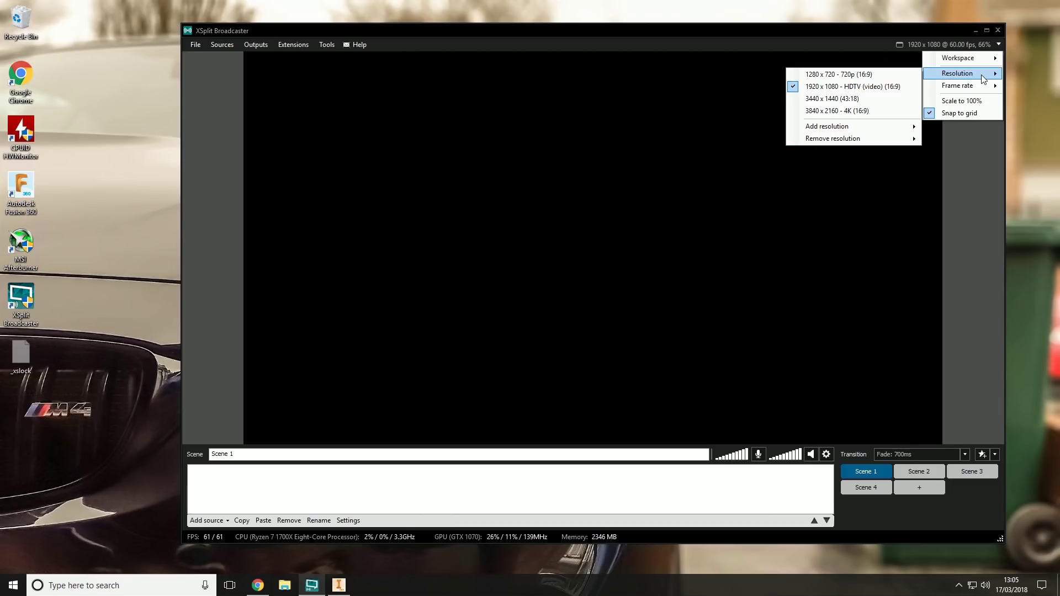
pyautogui.click(821, 100)
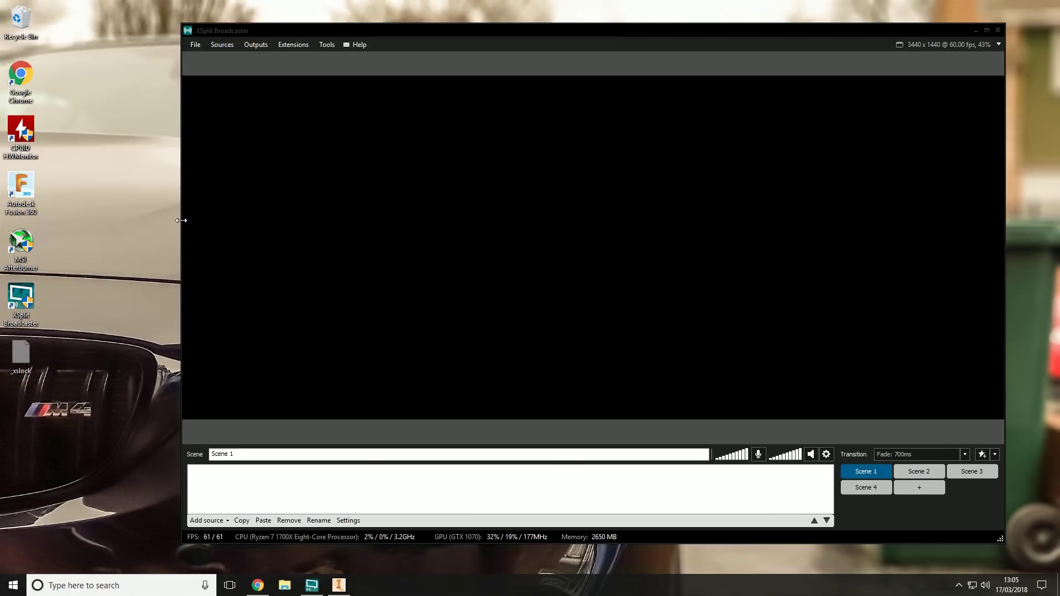
pyautogui.moveTo(182, 223); pyautogui.dragTo(78, 227)
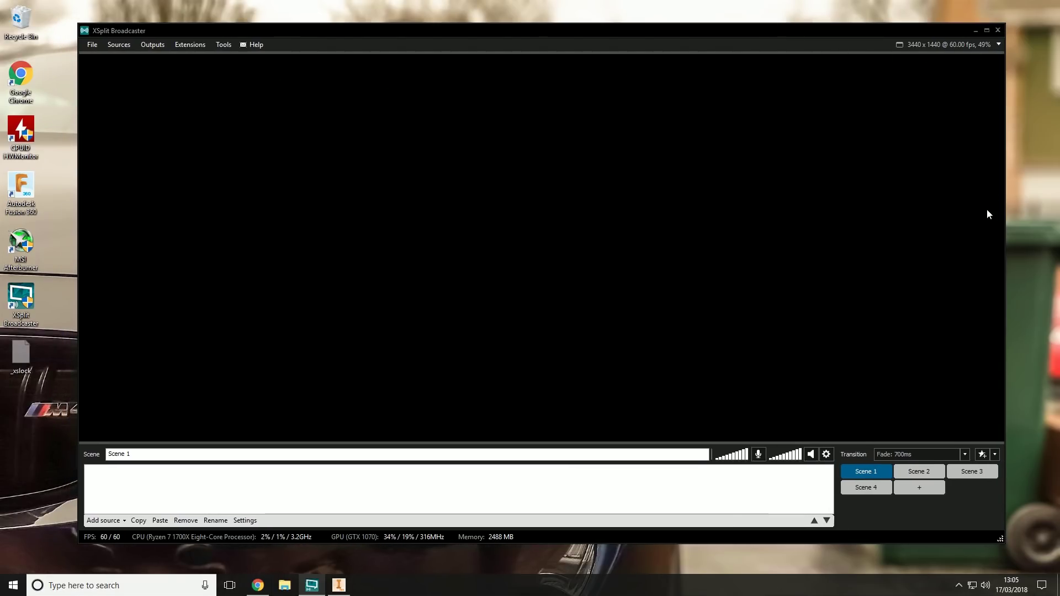
# Set the canvas back to 1920x1080 and check the frame rate, leaving it at 60 fps.
pyautogui.click(998, 44)
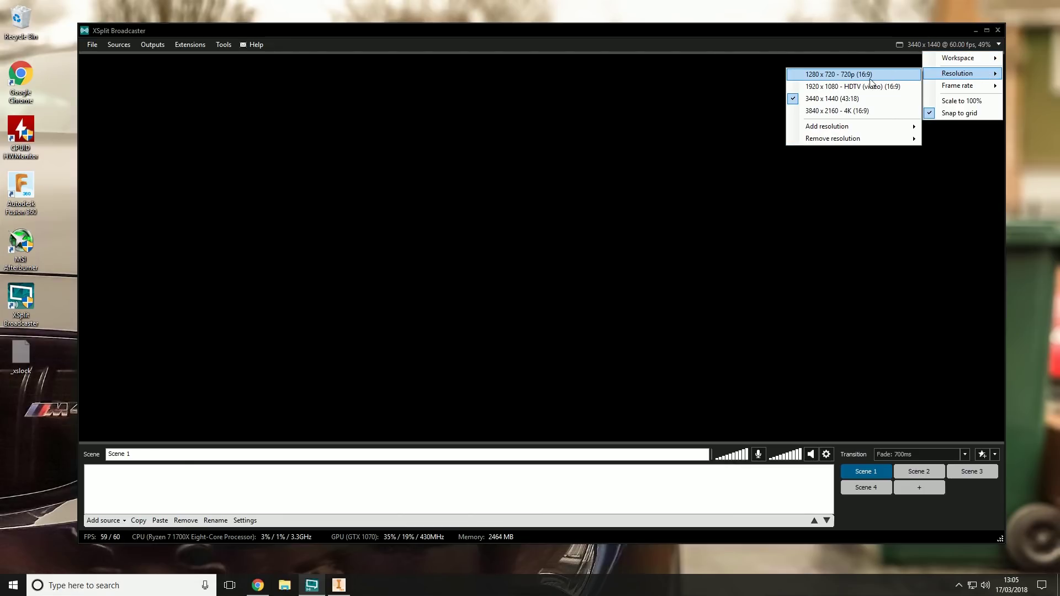
pyautogui.click(866, 83)
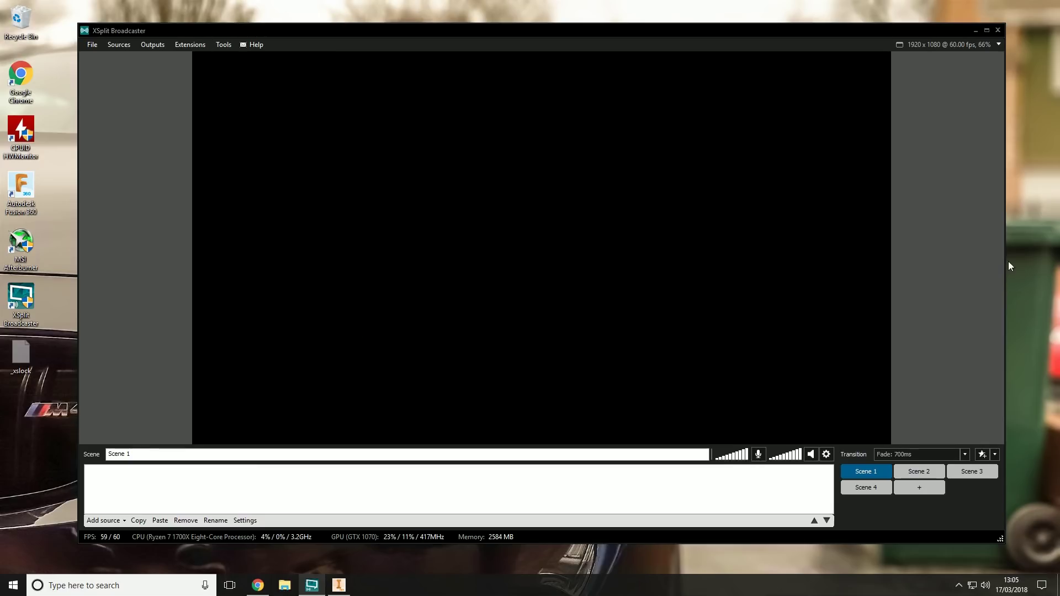
pyautogui.click(998, 44)
pyautogui.moveTo(978, 86)
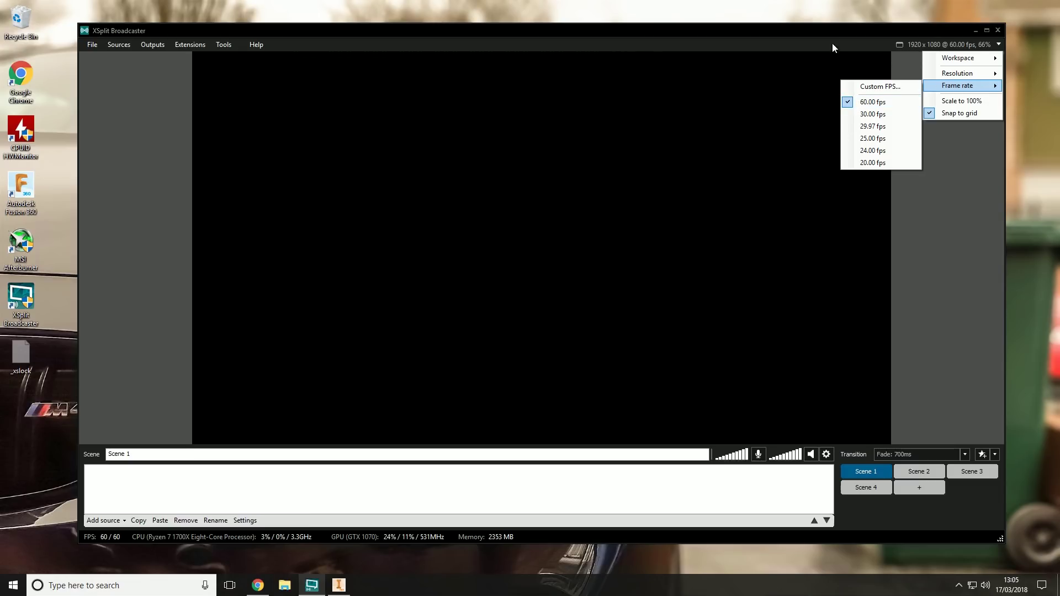
pyautogui.click(823, 26)
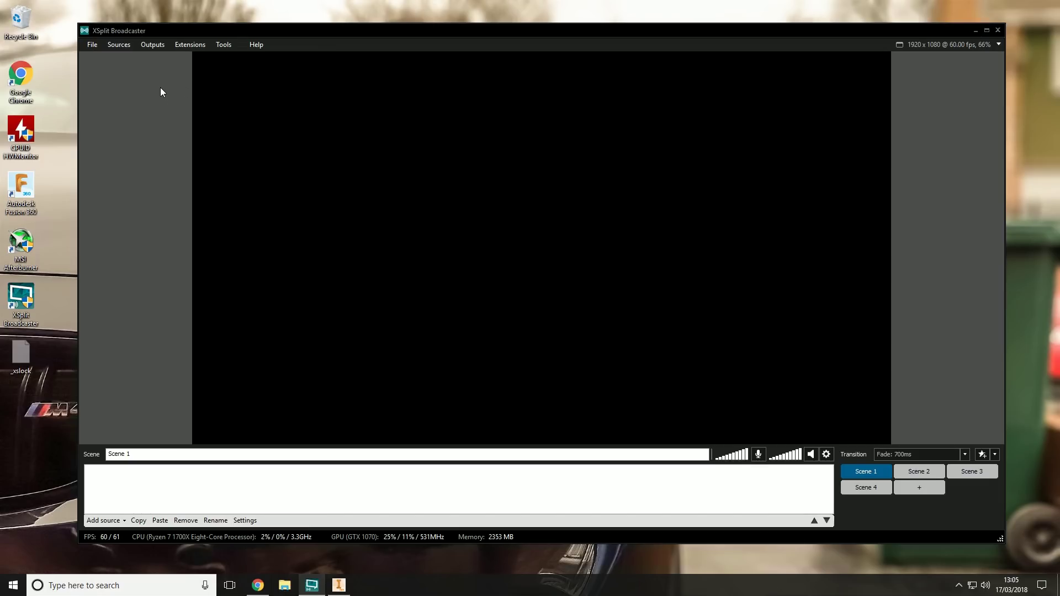
# Add a Desktop 1 screen capture source to Scene 1 and reposition it in the preview.
pyautogui.click(152, 44)
pyautogui.click(113, 42)
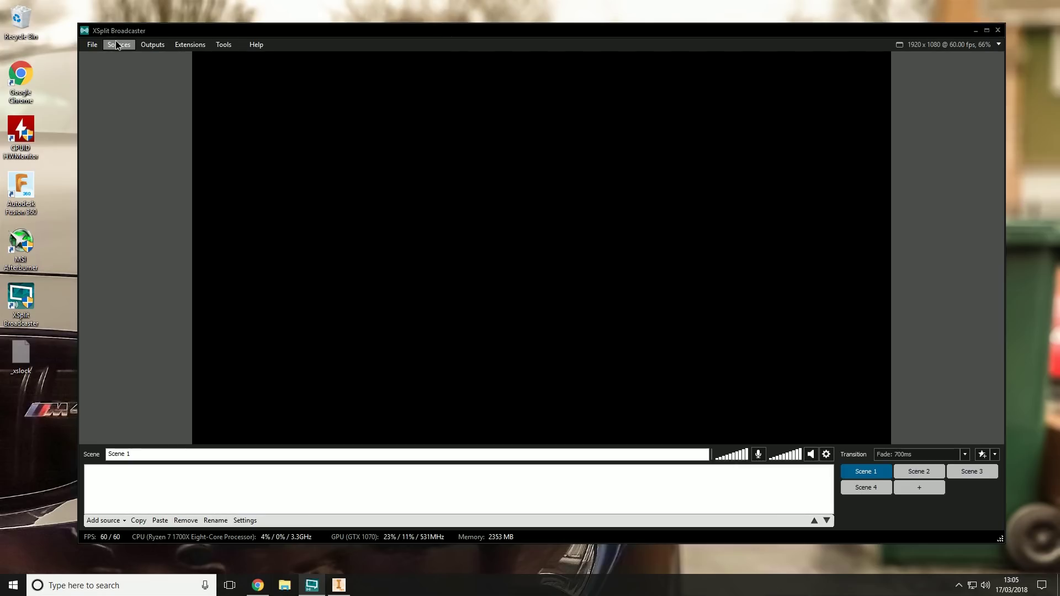
pyautogui.click(114, 41)
pyautogui.click(127, 56)
pyautogui.click(53, 52)
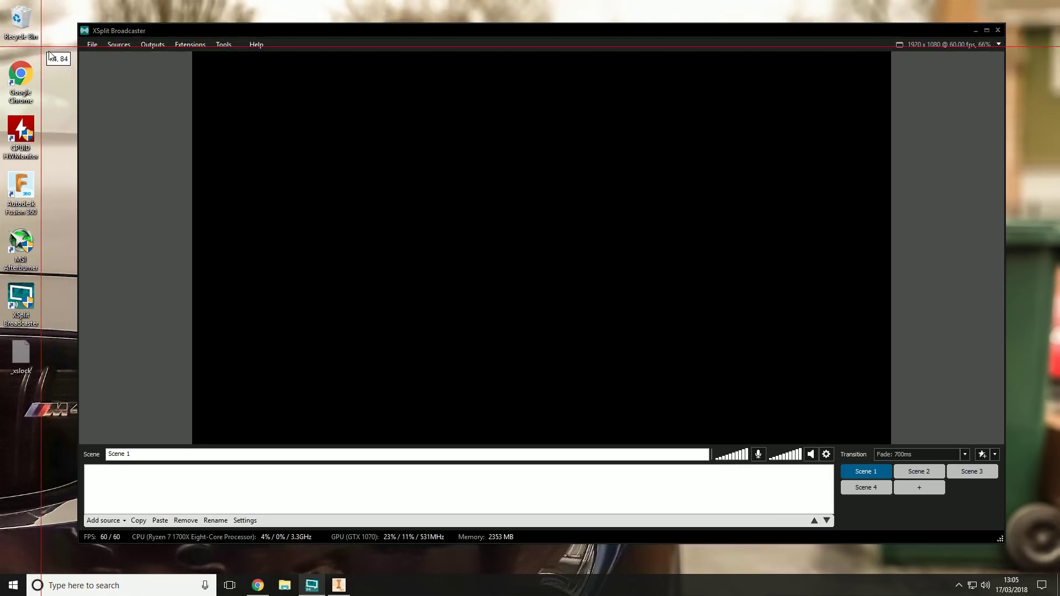
pyautogui.moveTo(467, 259); pyautogui.dragTo(456, 230)
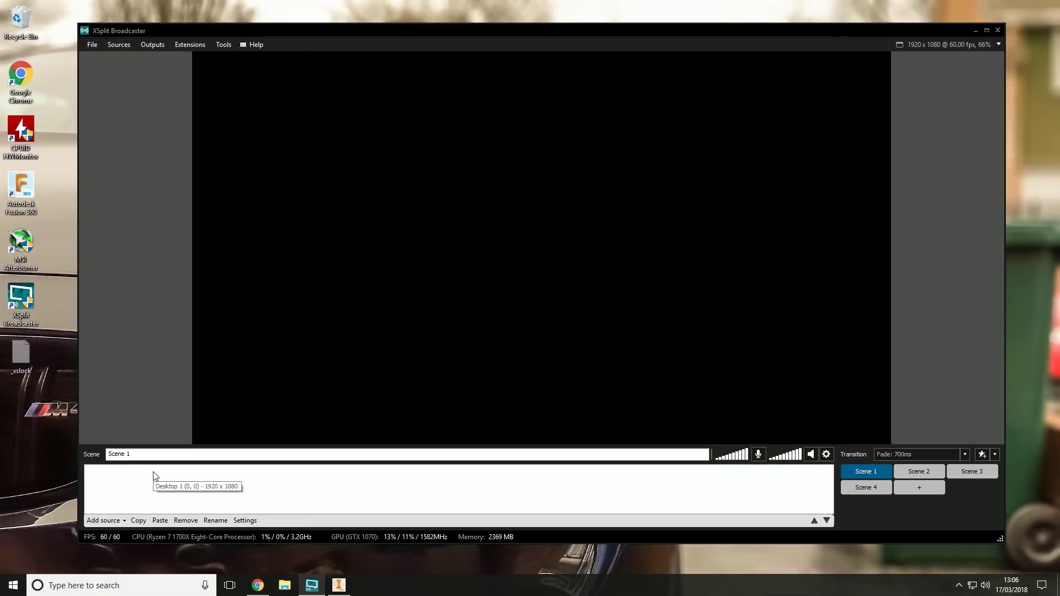
# Add a screen capture of the Inventor window to Scene 1 and enlarge it to fill the stage.
pyautogui.click(338, 585)
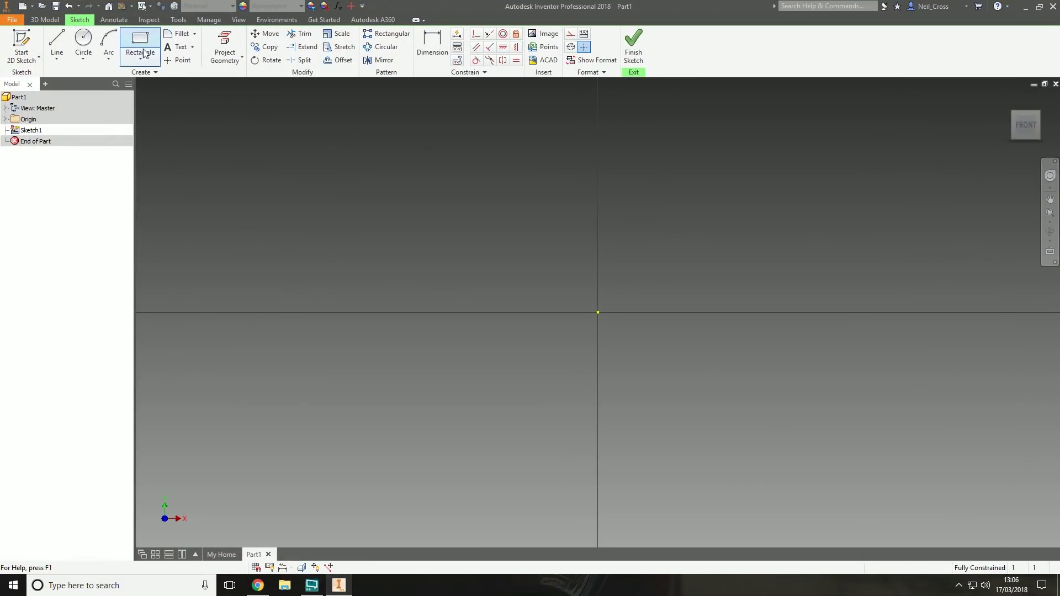
pyautogui.click(312, 585)
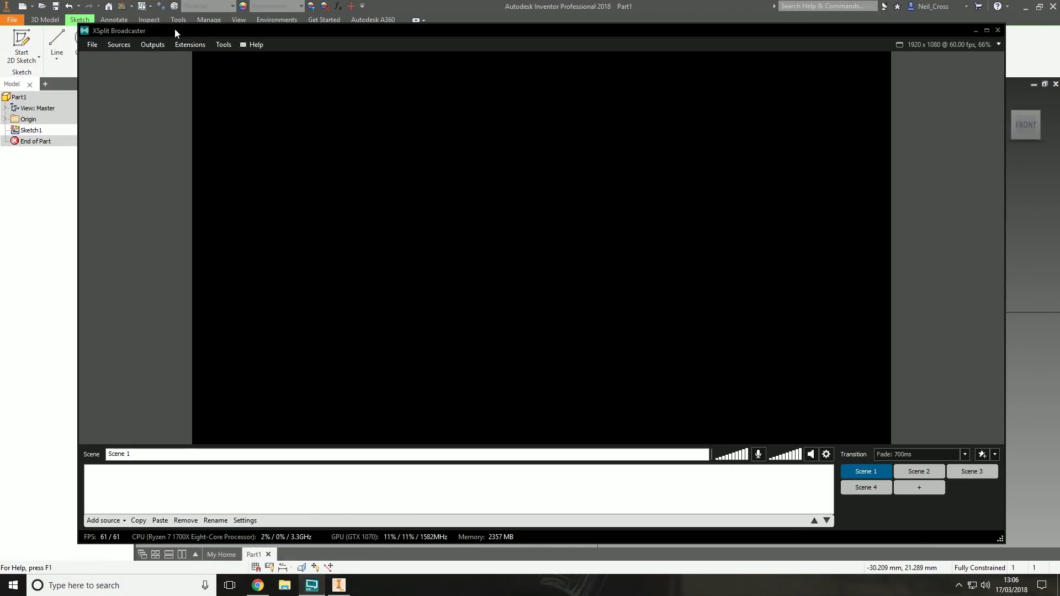
pyautogui.click(118, 44)
pyautogui.click(124, 54)
pyautogui.click(45, 6)
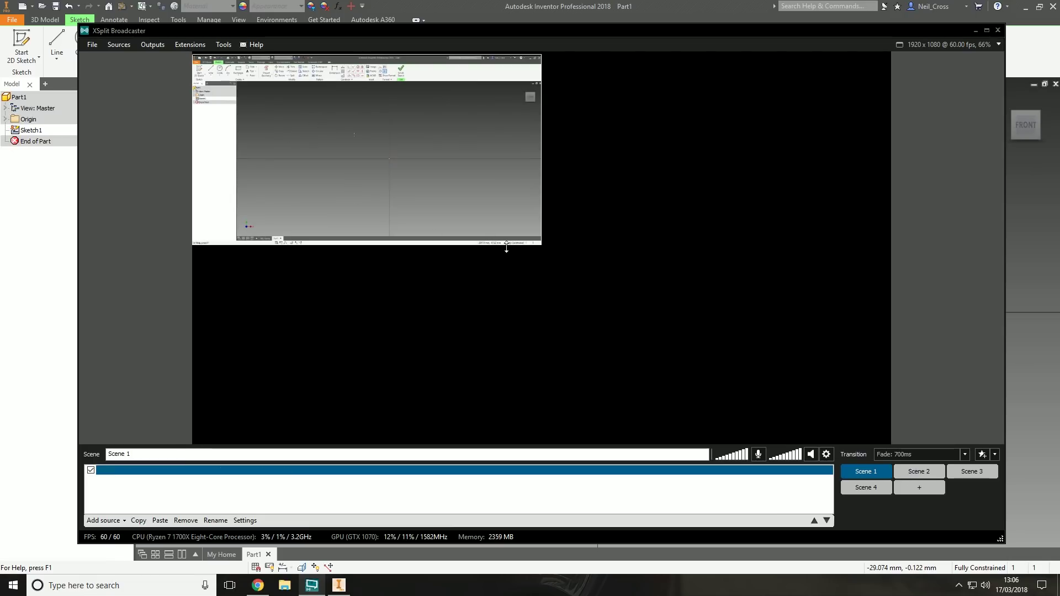
pyautogui.moveTo(542, 244); pyautogui.dragTo(911, 436)
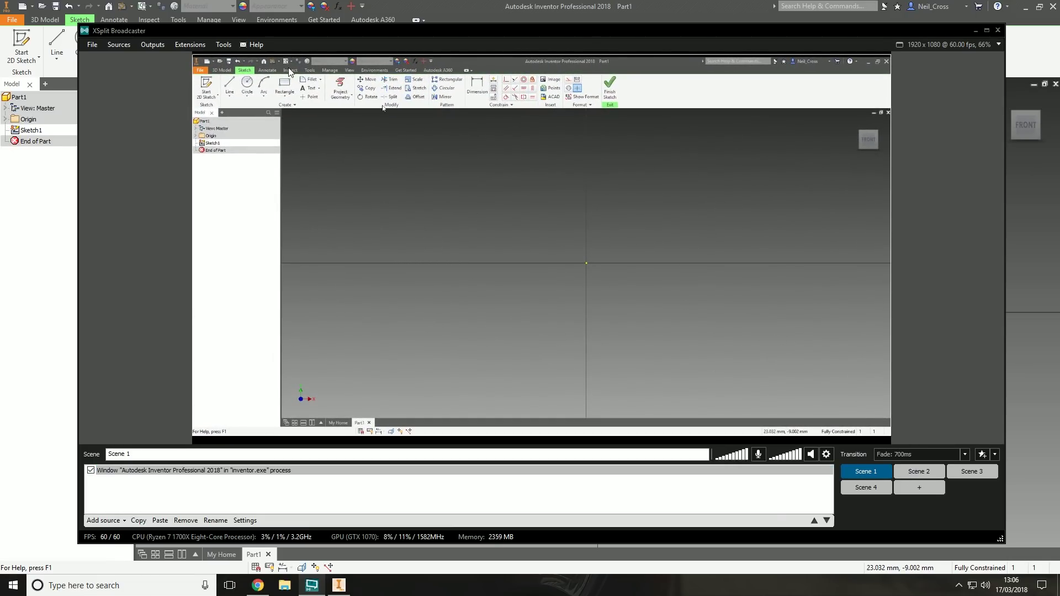
pyautogui.moveTo(277, 34)
pyautogui.mouseDown()
pyautogui.moveTo(297, 46)
pyautogui.moveTo(227, 23)
pyautogui.moveTo(269, 49)
pyautogui.mouseUp()
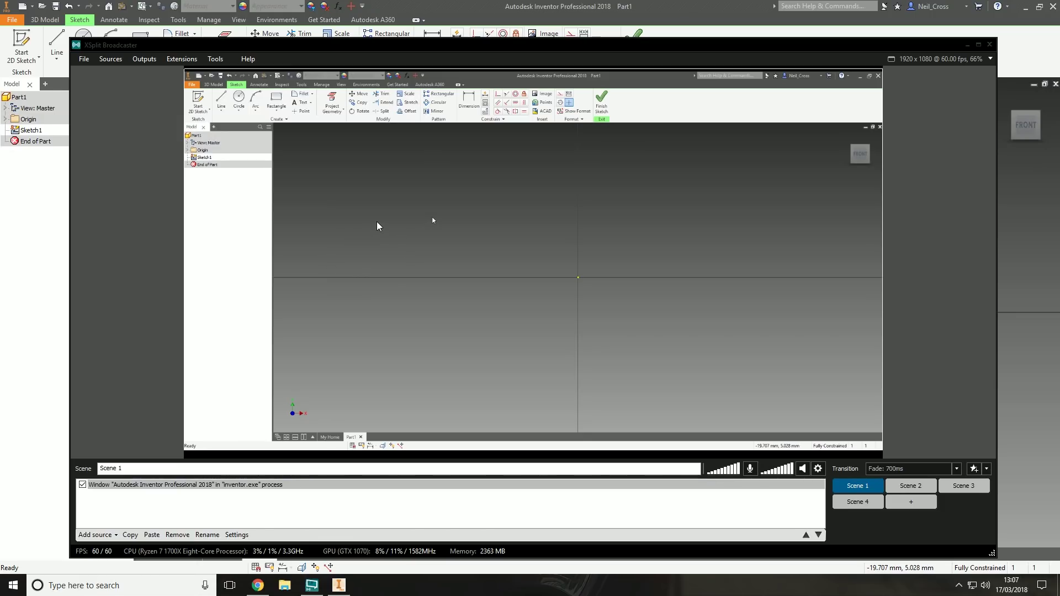
# Check the Local Recording settings without changes, then start a local recording of Scene 1.
pyautogui.click(315, 173)
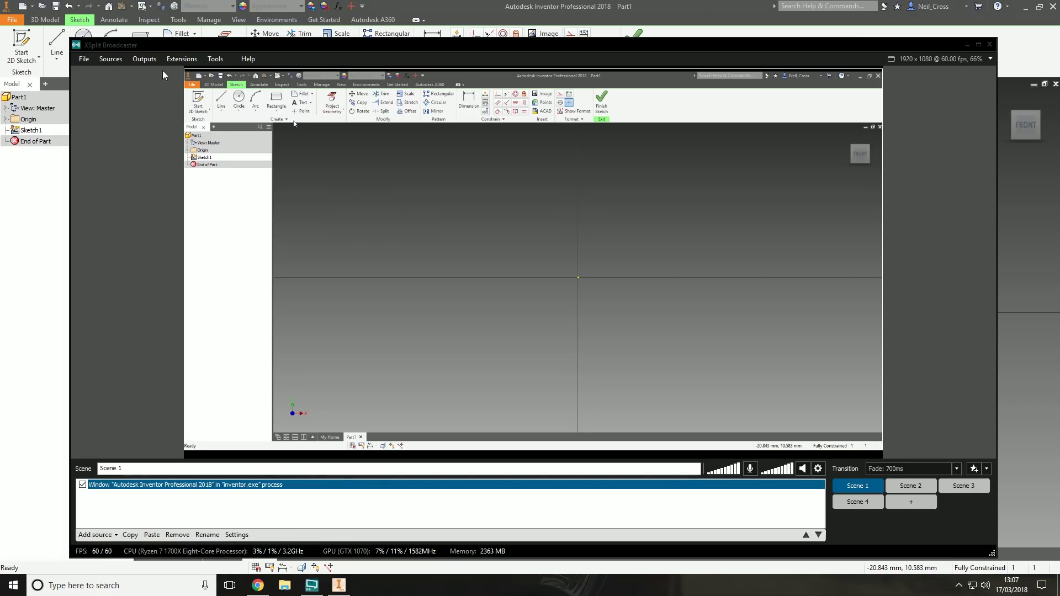
pyautogui.click(144, 58)
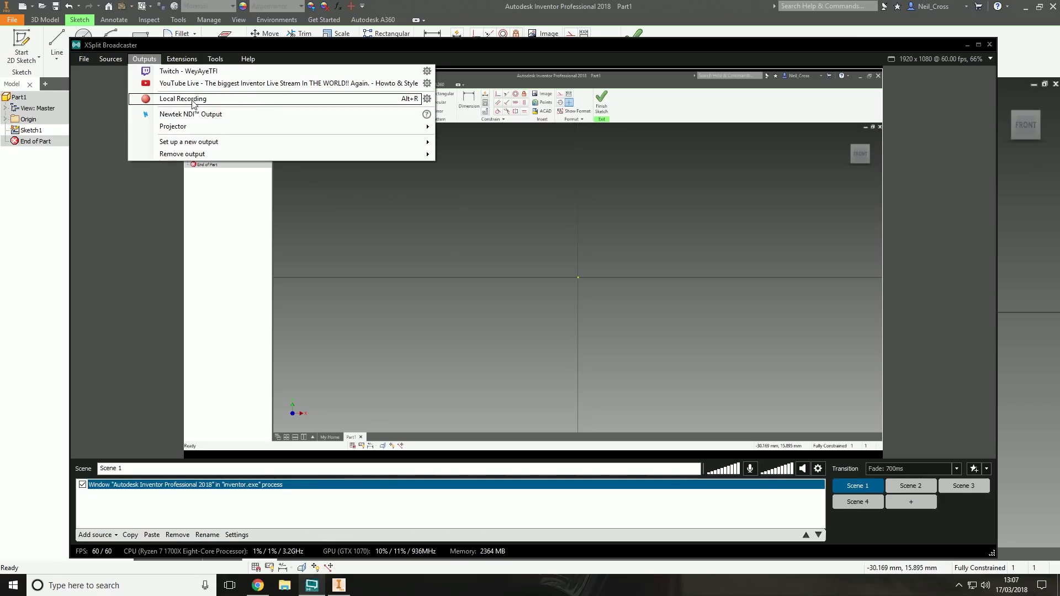
pyautogui.click(426, 100)
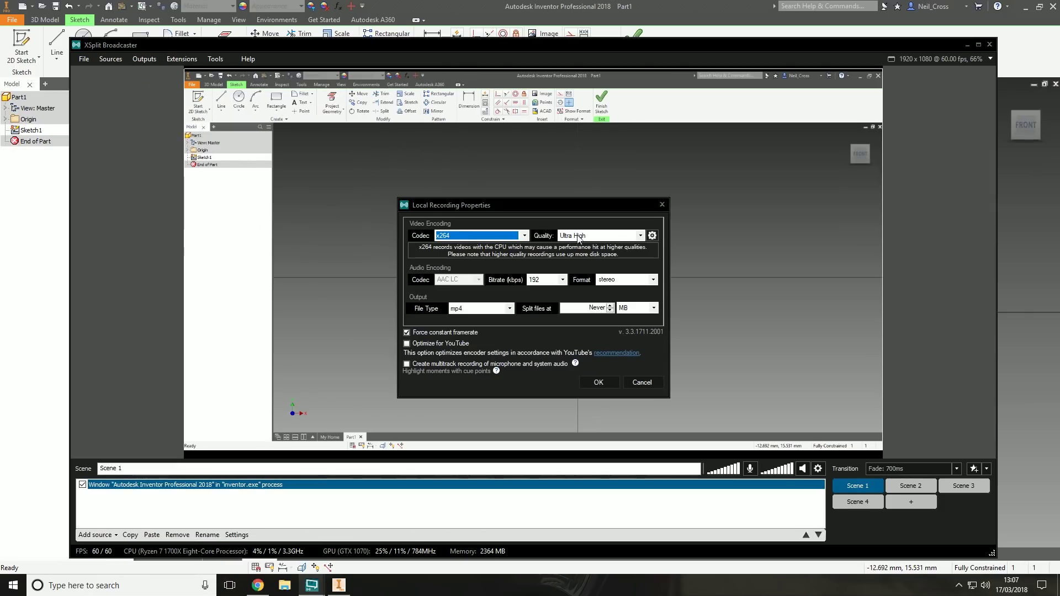
pyautogui.click(661, 205)
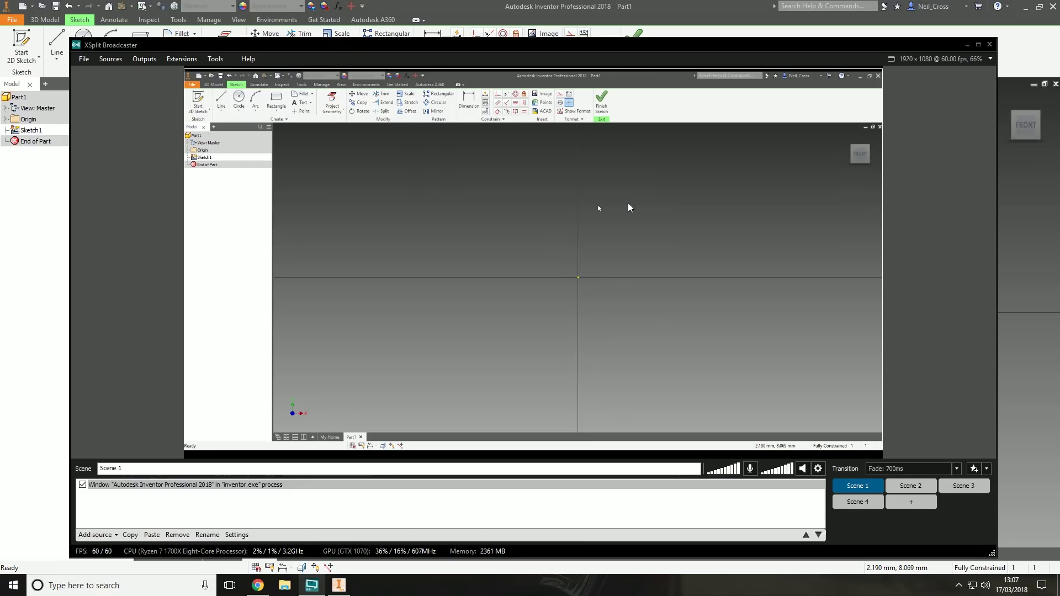
pyautogui.click(143, 59)
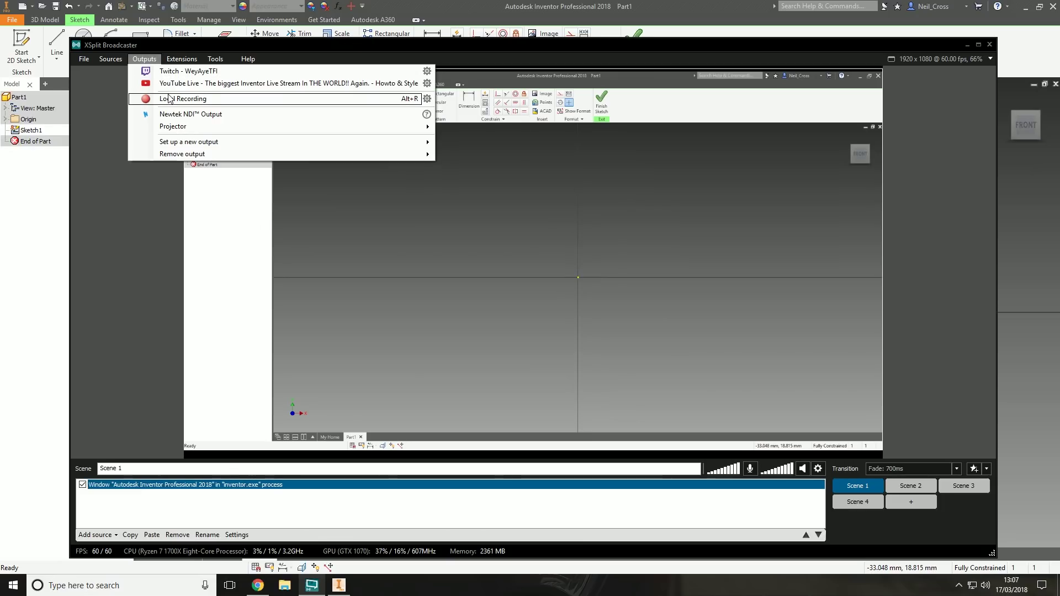
pyautogui.click(168, 97)
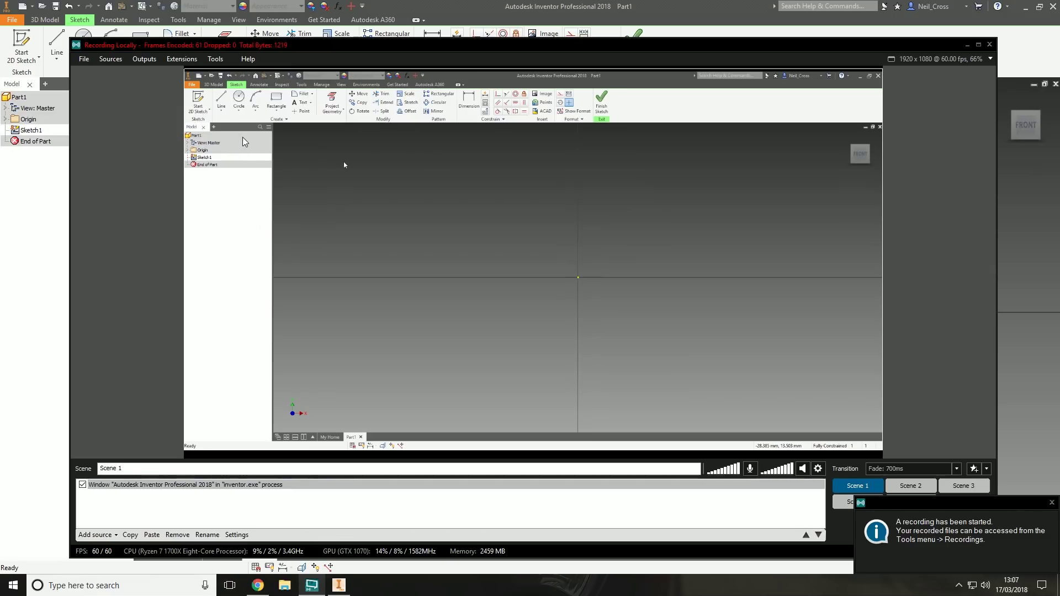
# In Inventor, finish the current sketch and start a new 2D sketch on the XZ Plane.
pyautogui.click(373, 13)
pyautogui.click(634, 40)
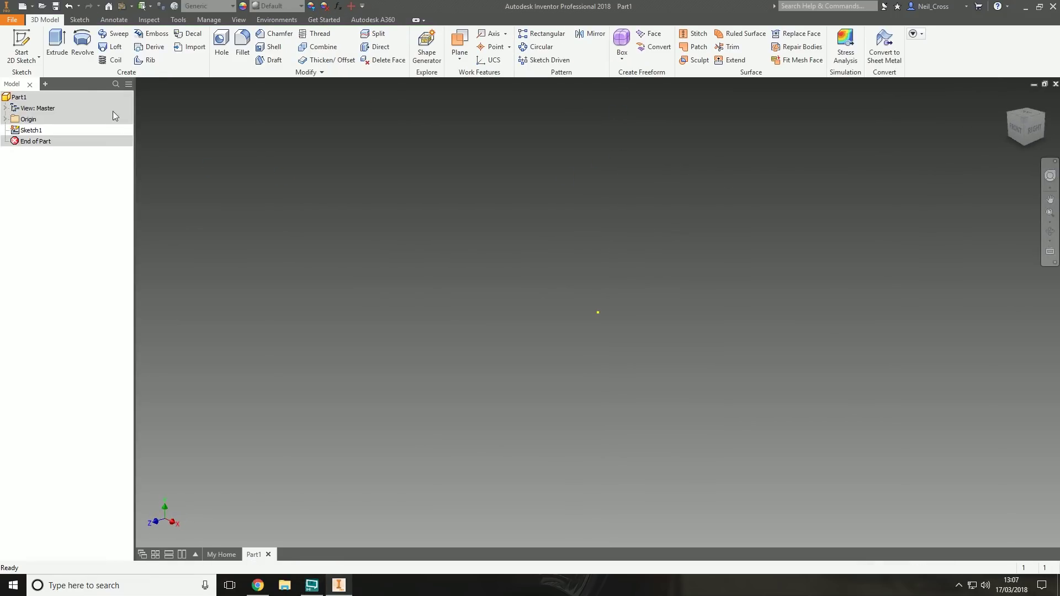
pyautogui.click(21, 46)
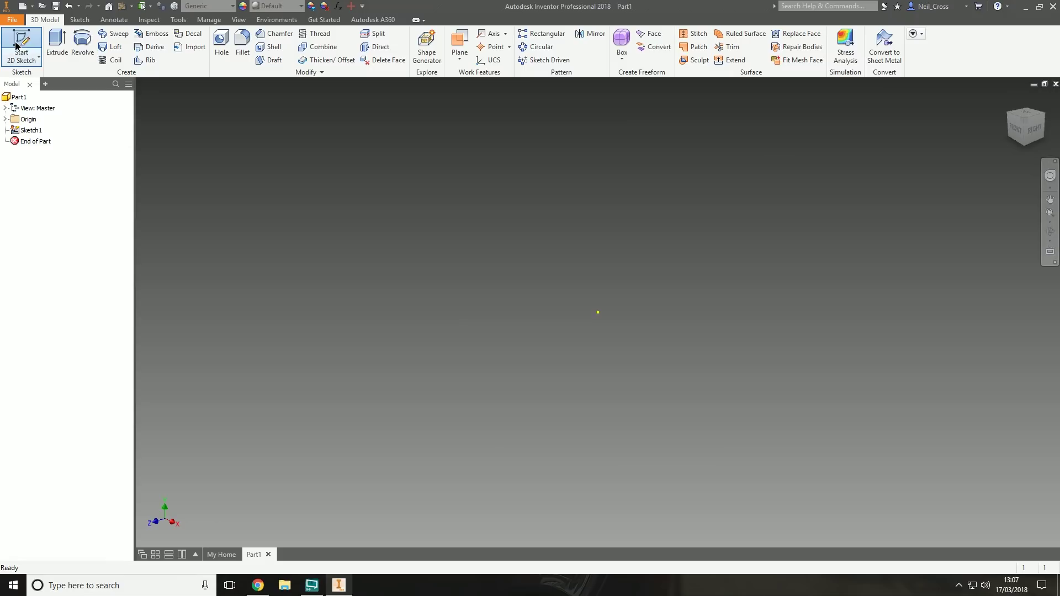
pyautogui.click(5, 118)
pyautogui.click(41, 141)
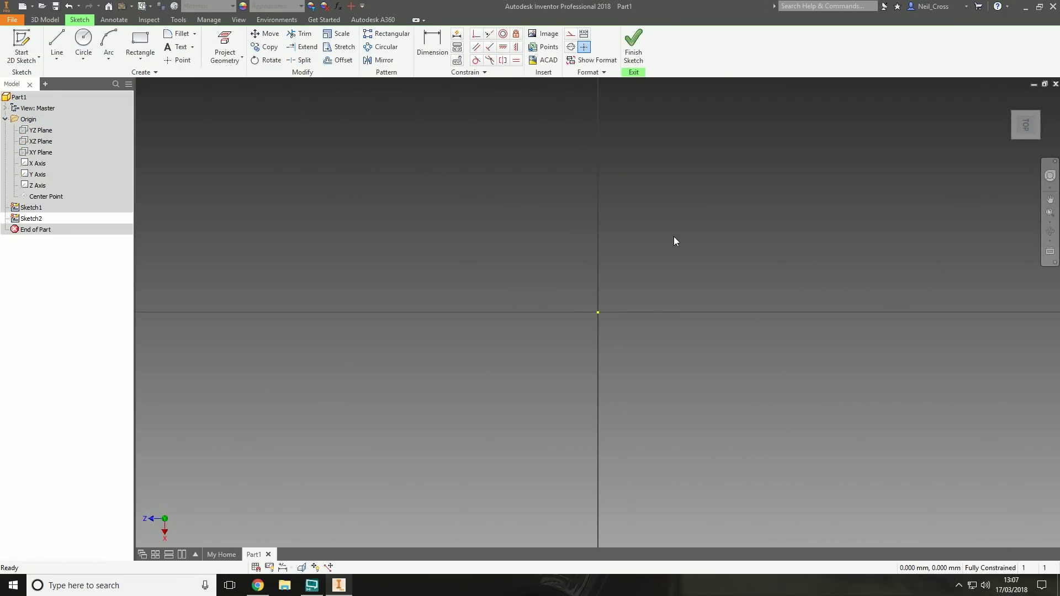
# Stop XSplit's local recording and minimize both XSplit and Inventor.
pyautogui.click(311, 585)
pyautogui.click(148, 59)
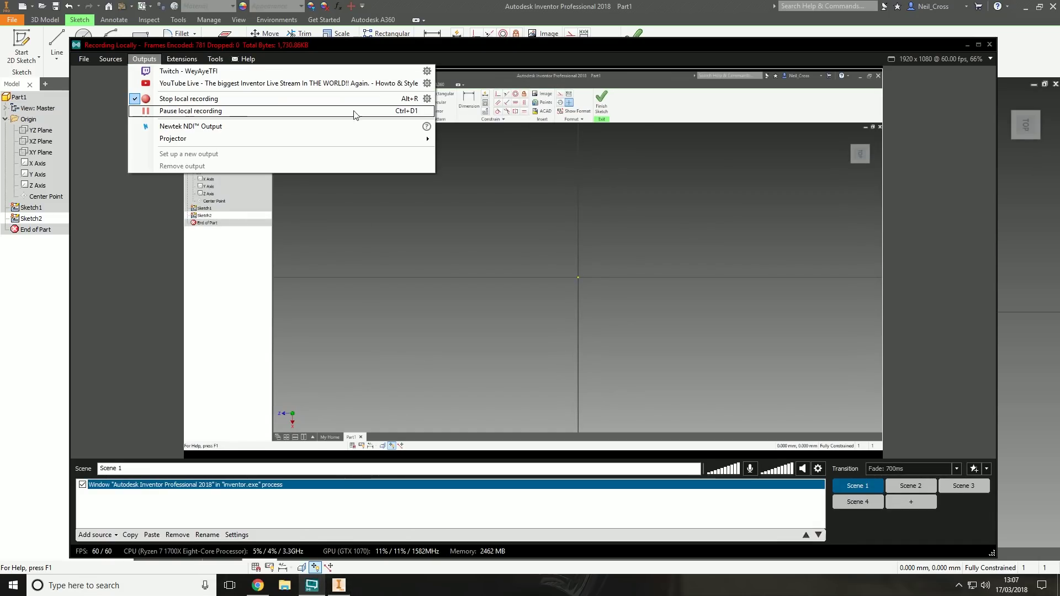
pyautogui.click(406, 100)
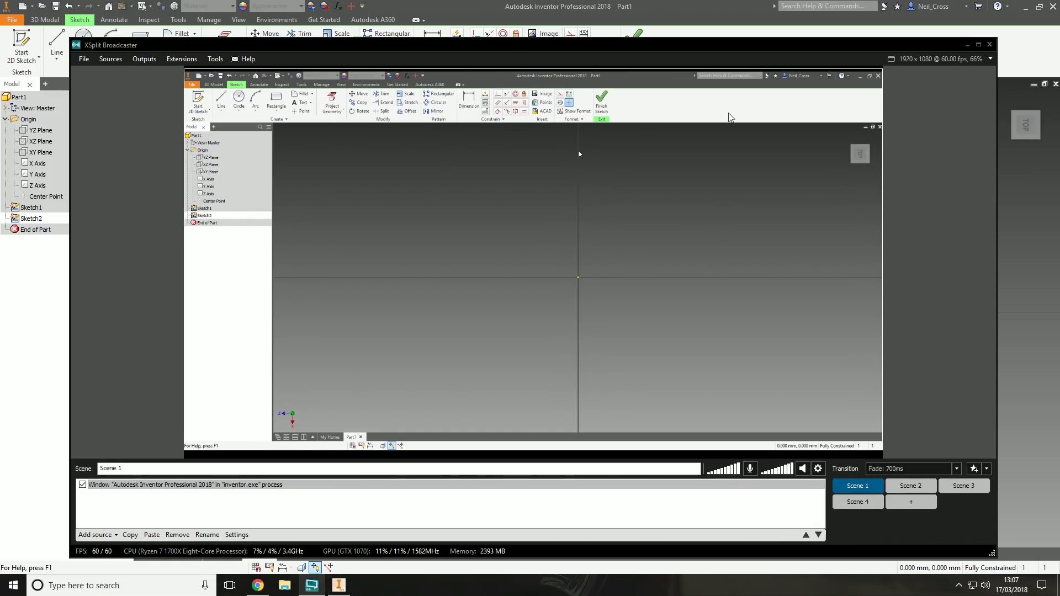
pyautogui.click(966, 45)
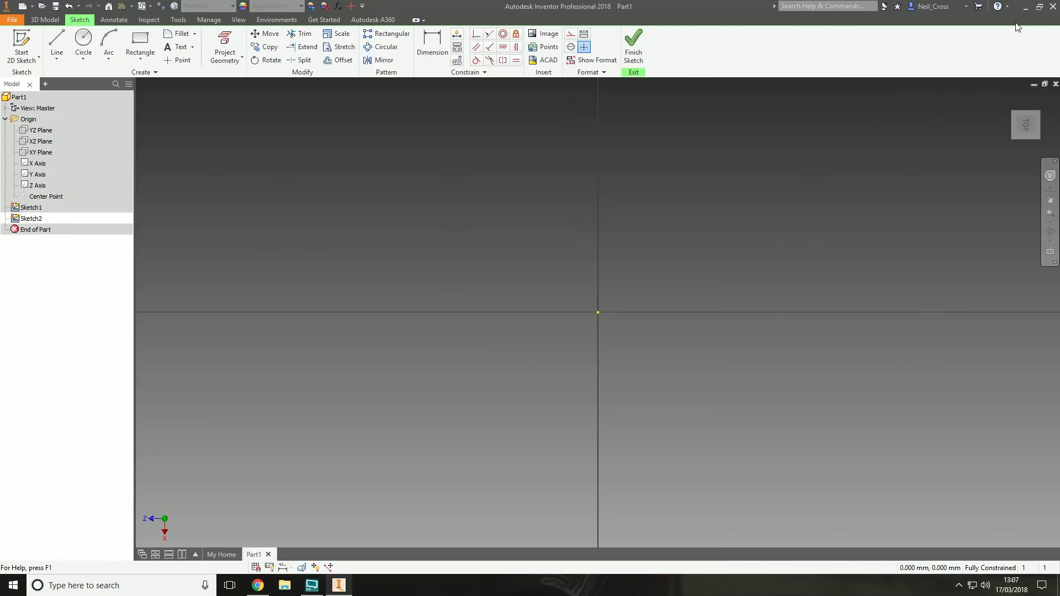
pyautogui.click(1025, 6)
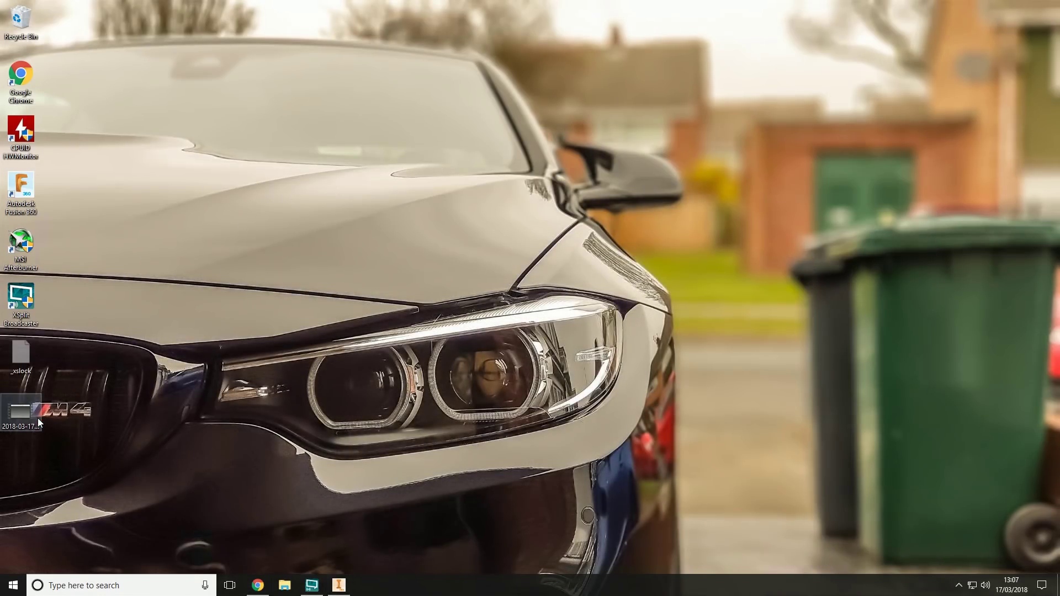
# Move the 2018-03-17_13-07-41.mp4 file onto open desktop and check its Properties Details tab.
pyautogui.moveTo(38, 418); pyautogui.dragTo(239, 257)
pyautogui.rightClick(235, 253)
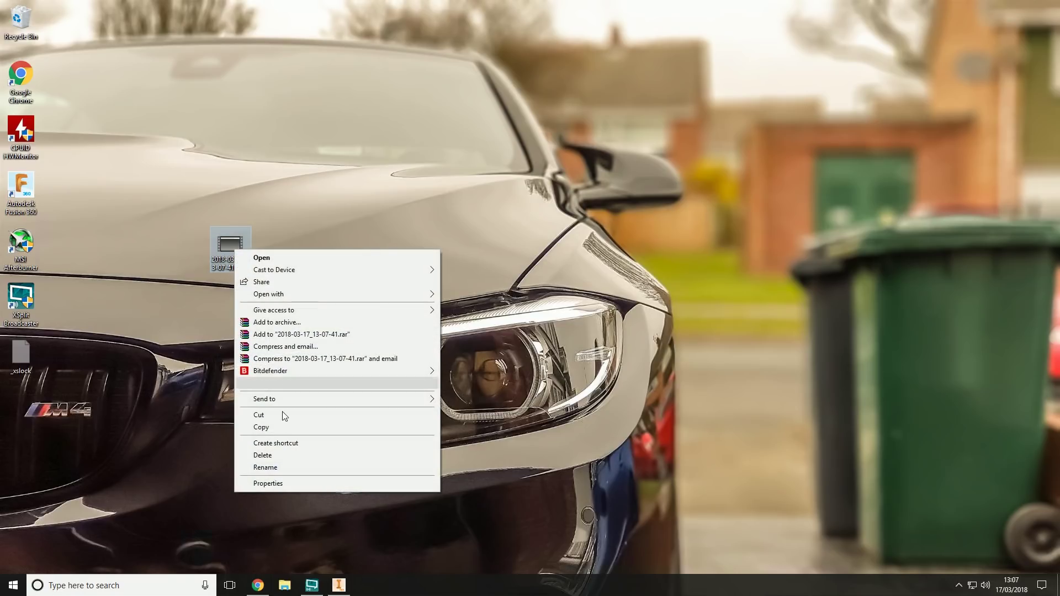
pyautogui.click(277, 481)
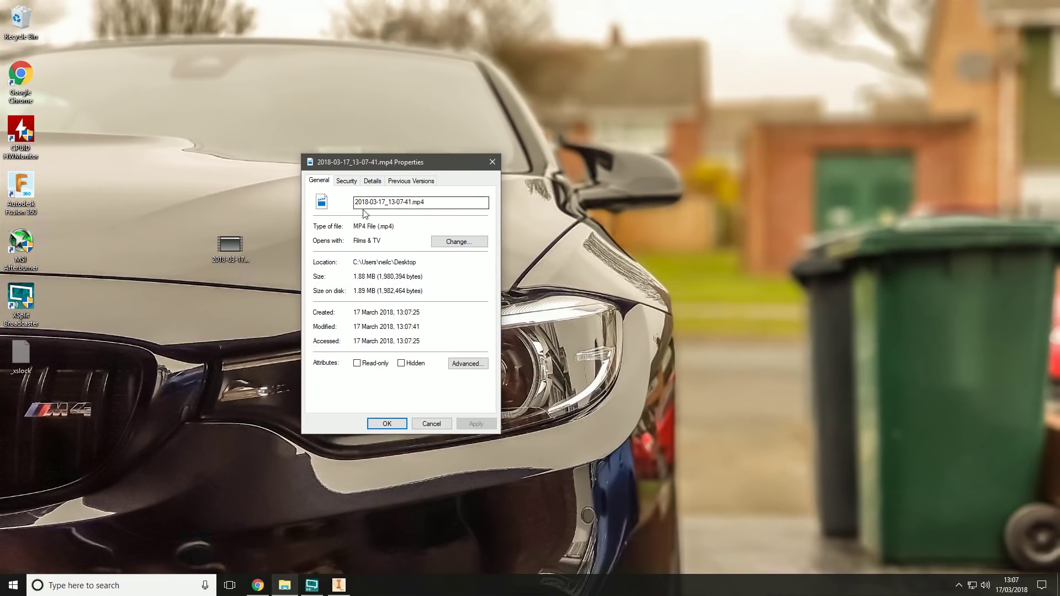
pyautogui.click(372, 182)
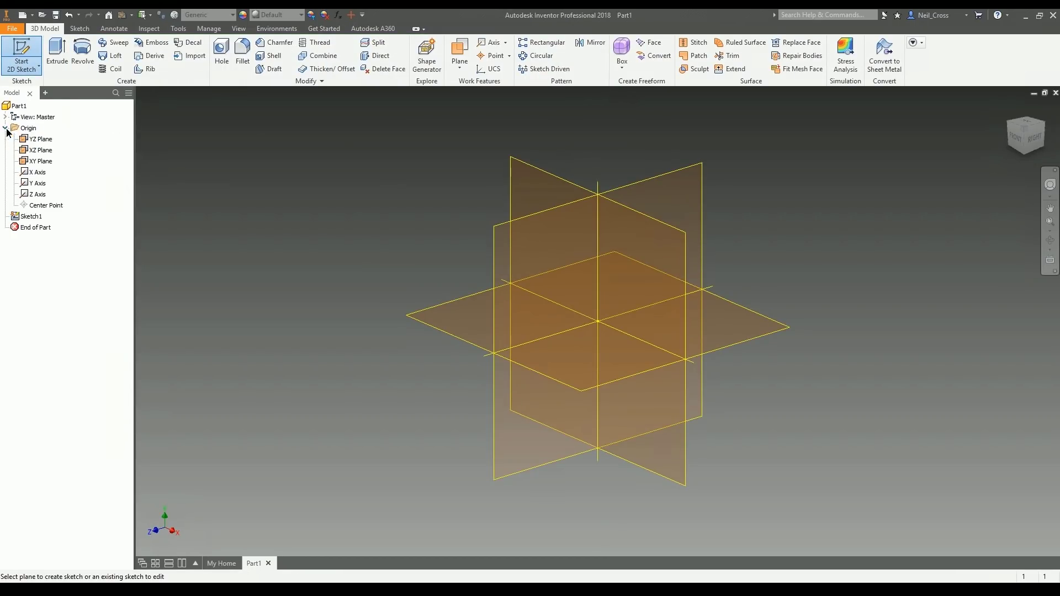
# Pause the recording, seek back to an earlier moment, and resume playback.
pyautogui.click(530, 565)
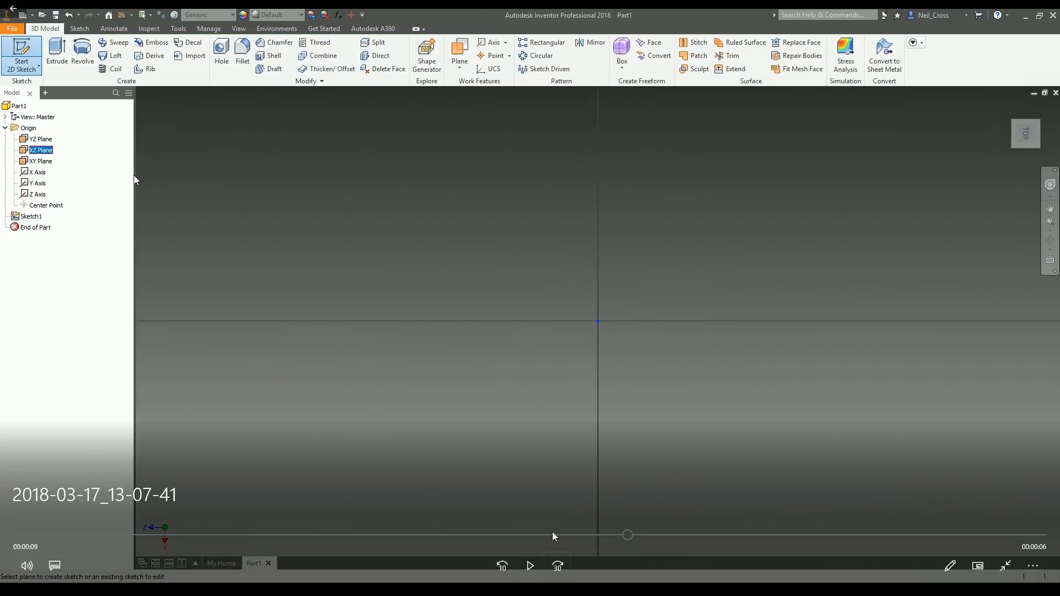
pyautogui.click(511, 536)
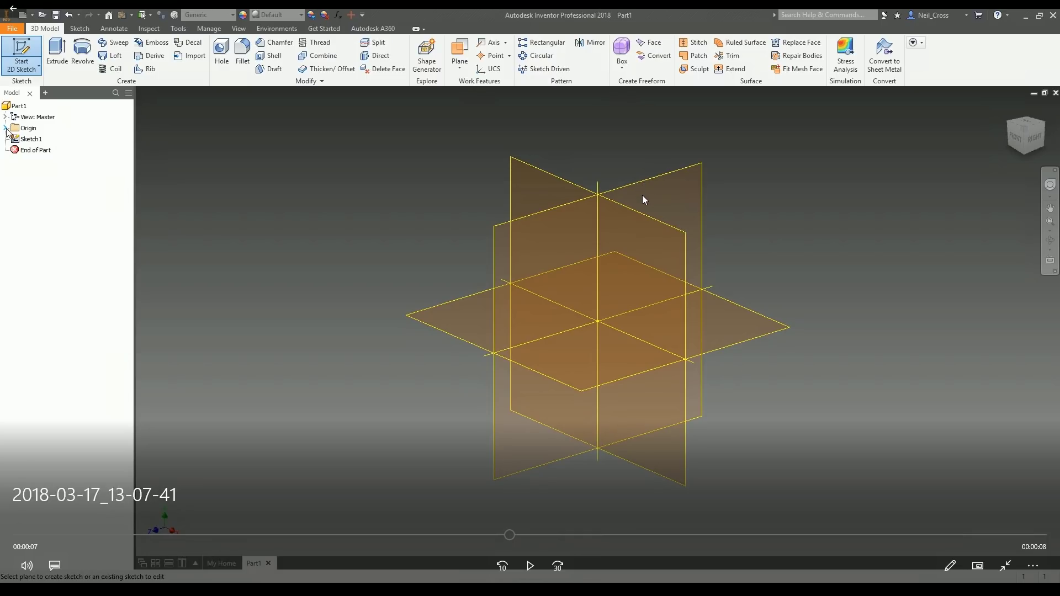
pyautogui.click(535, 571)
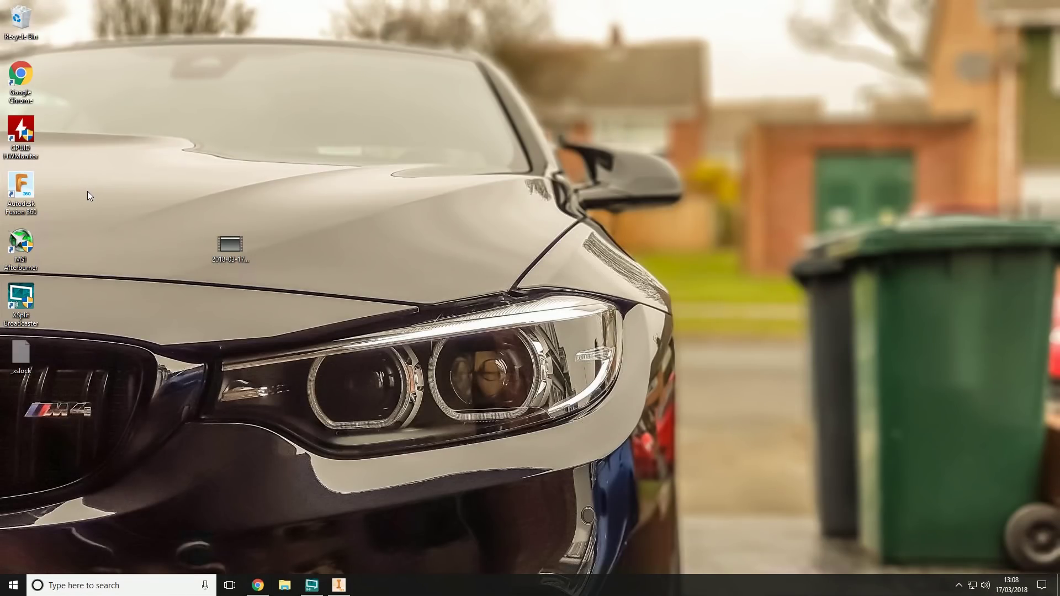
# Move the mp4 icon back near the left column and bring up the XSplit Broadcaster window.
pyautogui.moveTo(230, 247); pyautogui.dragTo(105, 237)
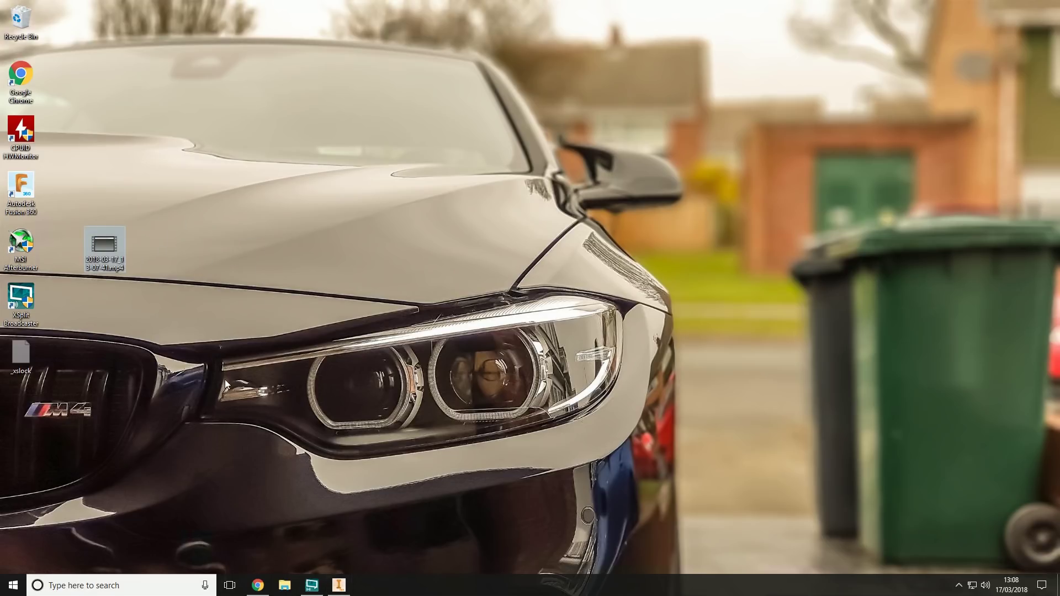
pyautogui.click(312, 585)
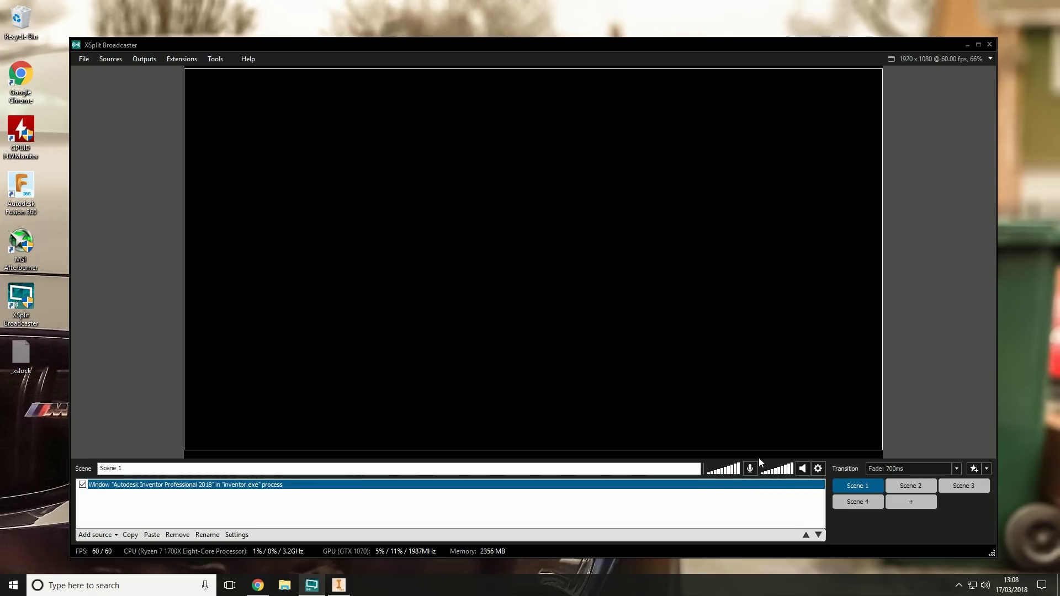
pyautogui.moveTo(871, 495)
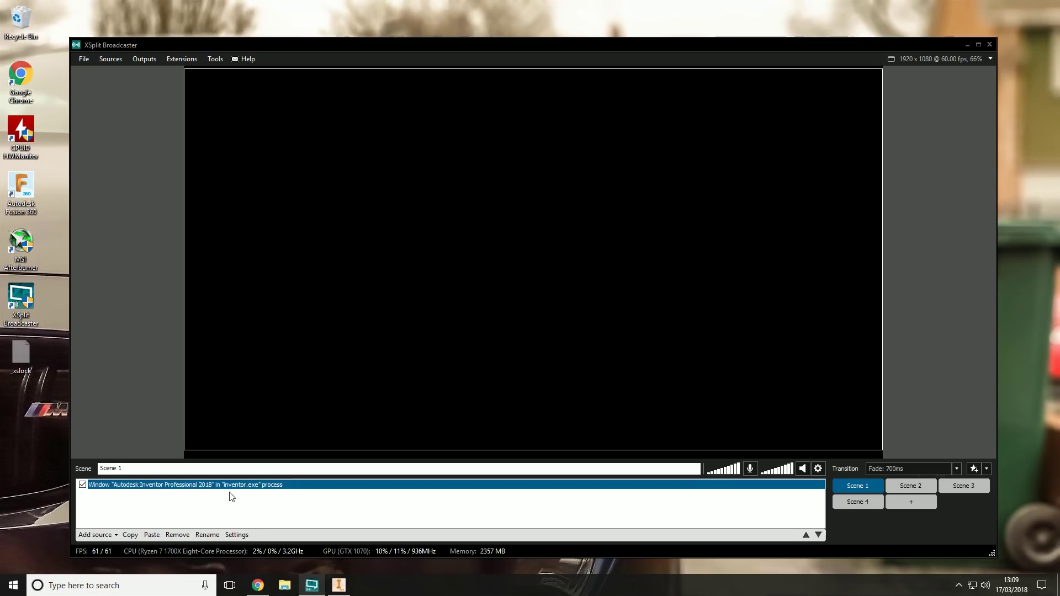
# Replace Scene 1's Inventor source with a screen capture of the whole desktop.
pyautogui.press('Delete')
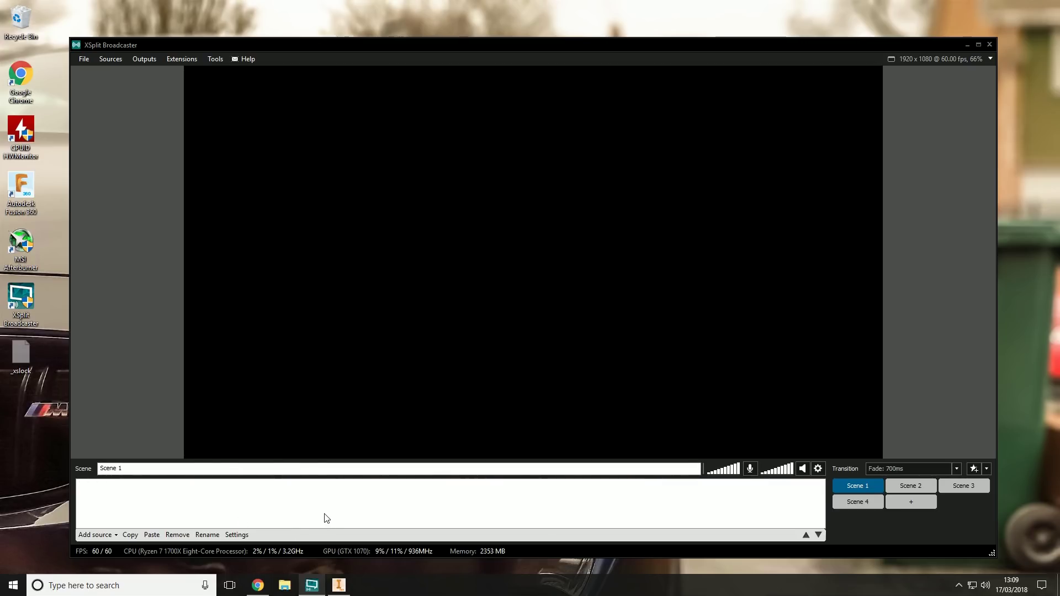
pyautogui.click(110, 59)
pyautogui.click(124, 72)
pyautogui.click(36, 74)
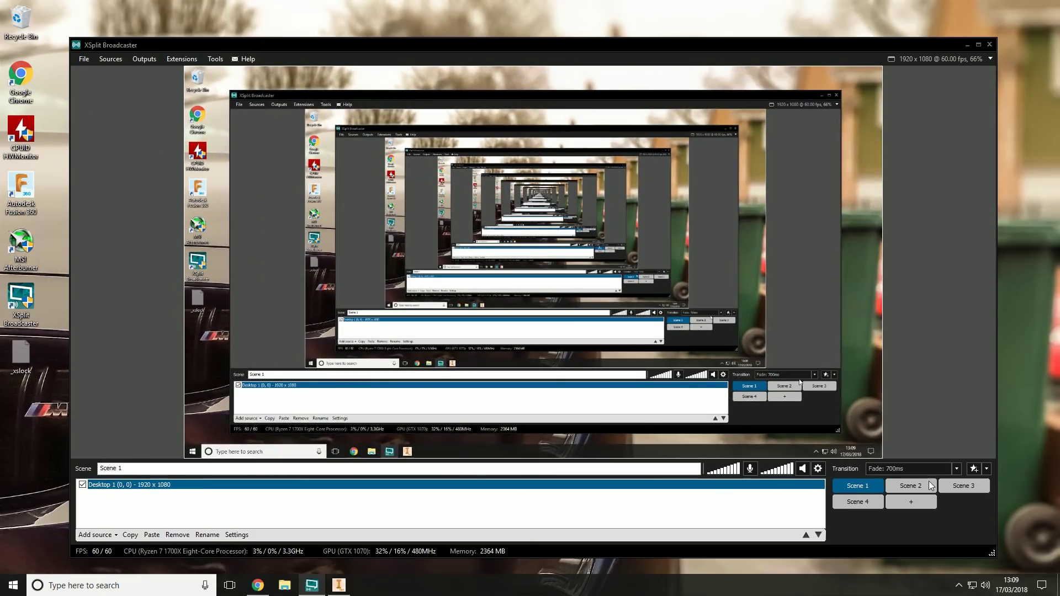
# Add an Inventor window screen capture to Scene 2 and enlarge it to fill the stage.
pyautogui.click(932, 486)
pyautogui.click(110, 59)
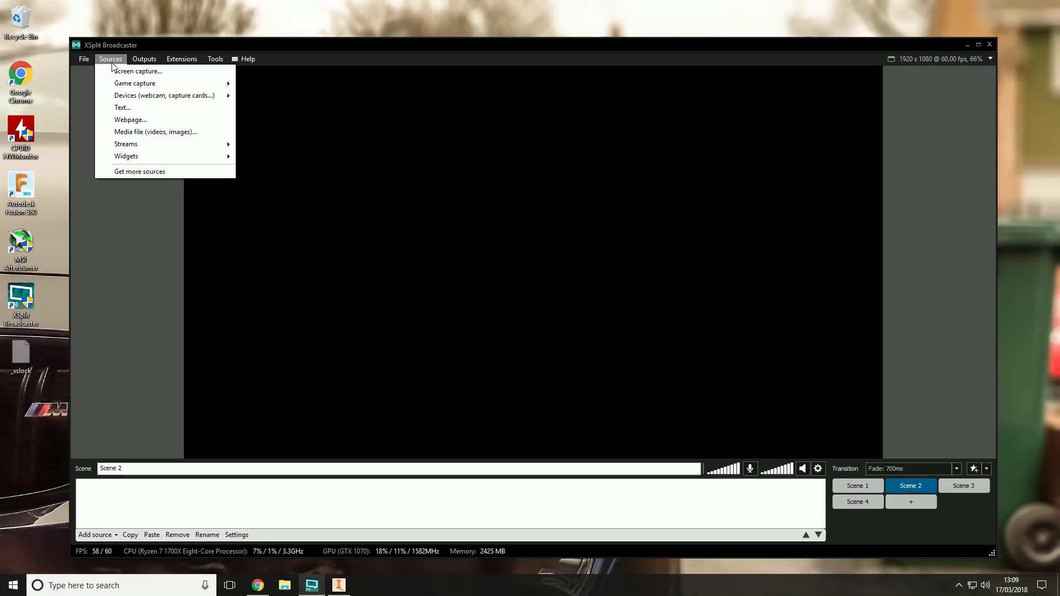
pyautogui.click(311, 580)
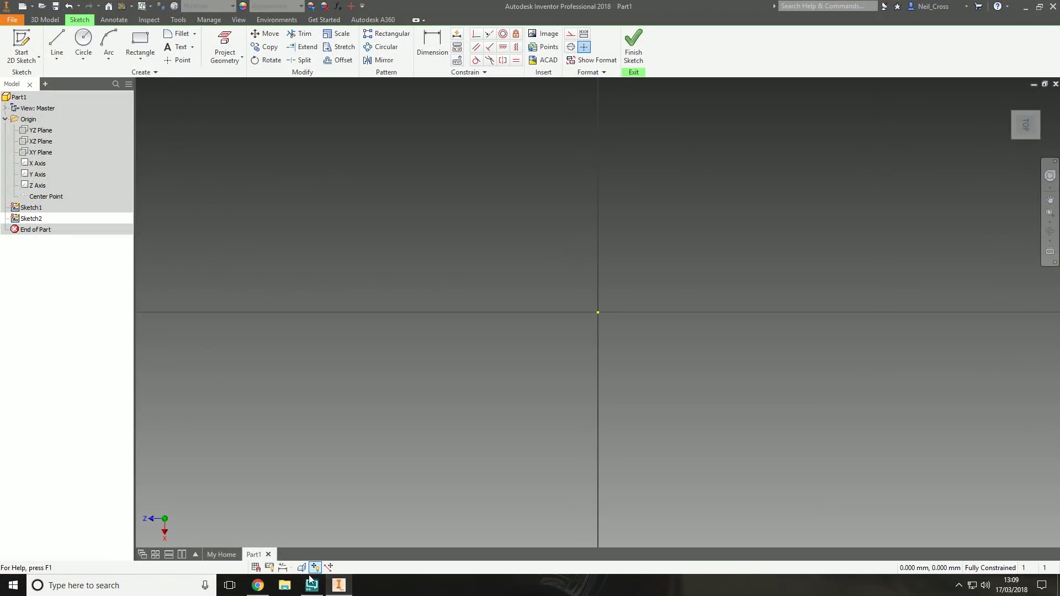
pyautogui.click(311, 580)
pyautogui.click(111, 59)
pyautogui.click(133, 71)
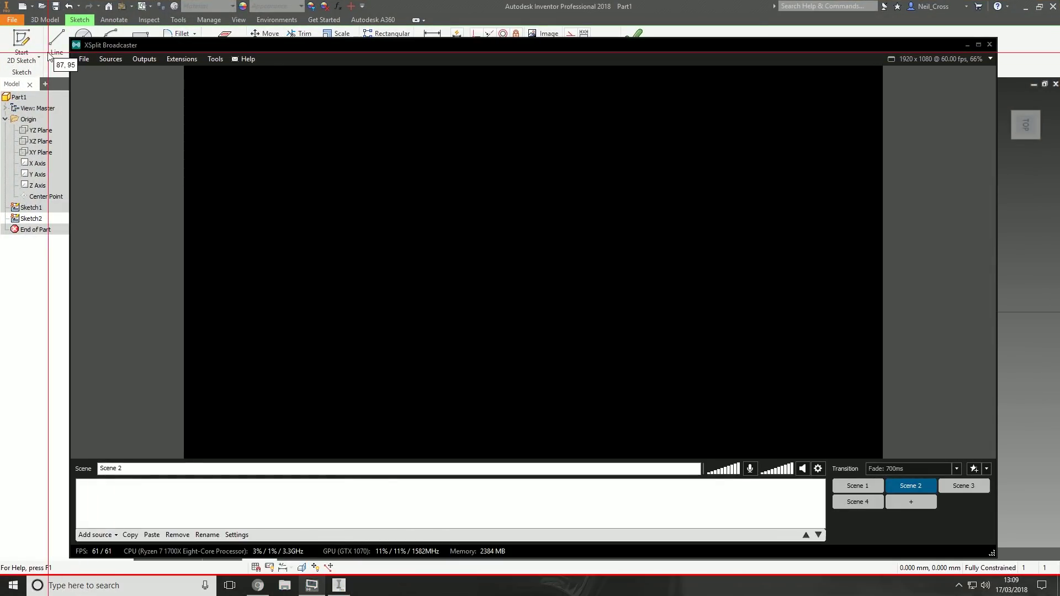
pyautogui.click(48, 52)
pyautogui.moveTo(529, 258); pyautogui.dragTo(959, 451)
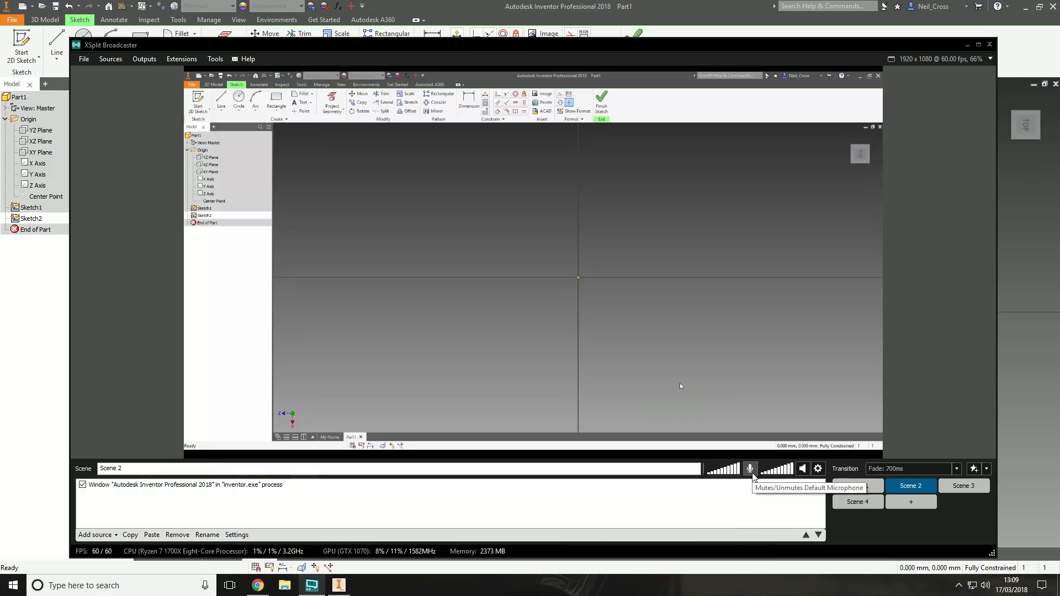
pyautogui.click(803, 469)
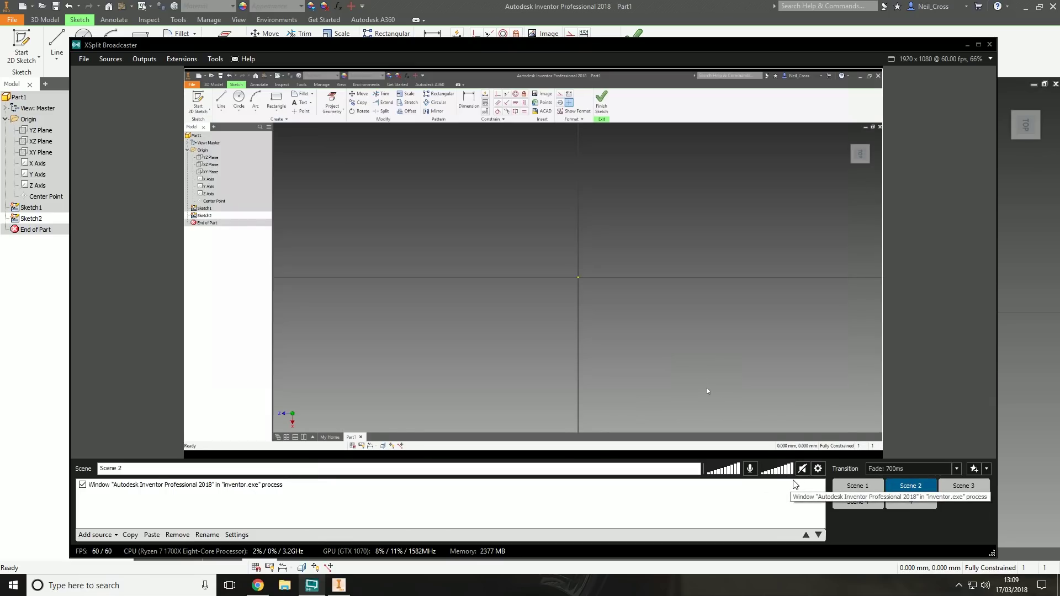
pyautogui.click(802, 469)
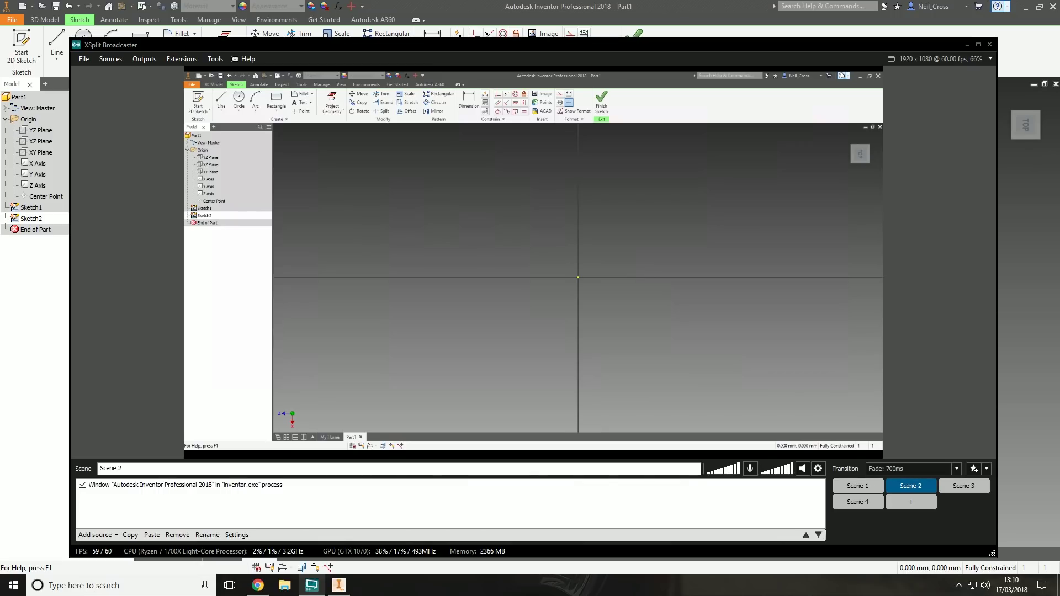
# Nudge the XSplit Broadcaster window slightly up and left over the Inventor window.
pyautogui.moveTo(946, 44); pyautogui.dragTo(931, 29)
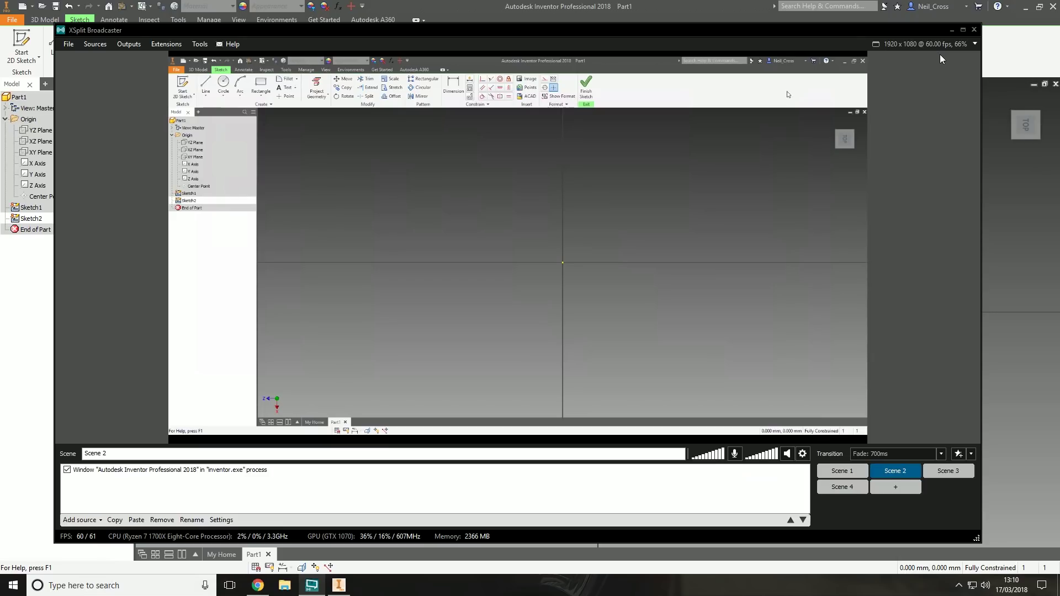